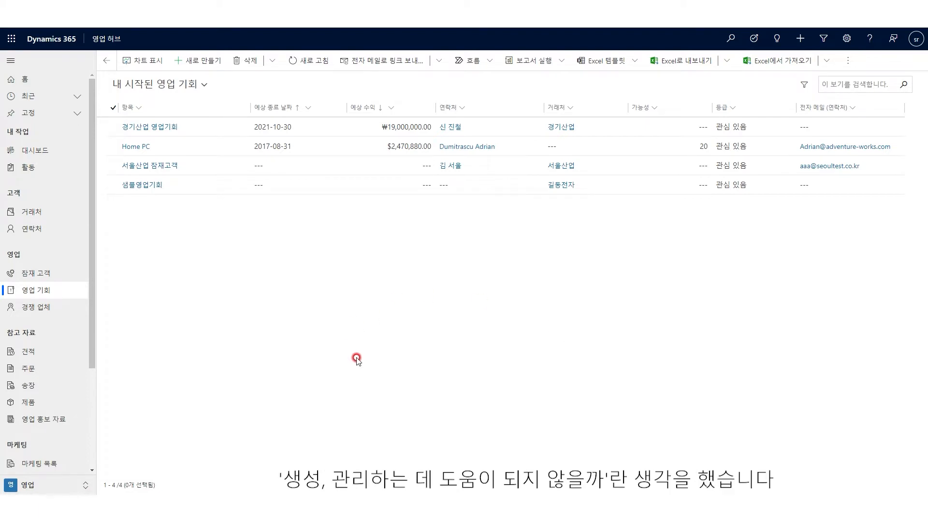
In the 앱 설정 area, open the 샘플 가격표 price list and examine its product price items
left_click_drag(91, 234, 97, 276)
left_click(98, 275)
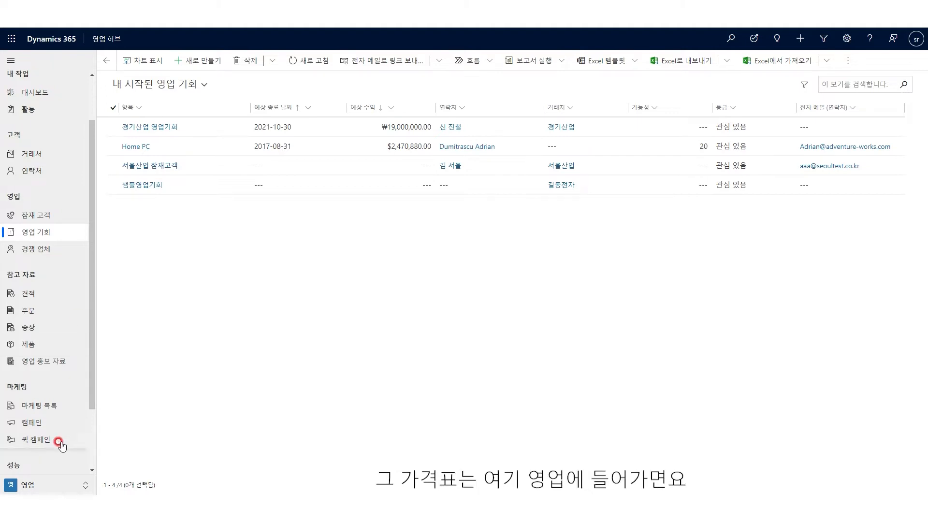
left_click(35, 485)
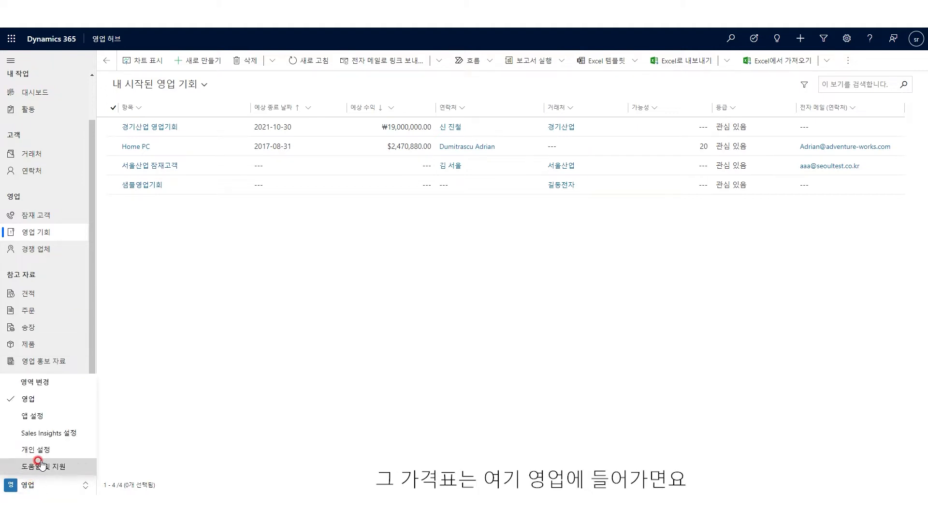
left_click(42, 415)
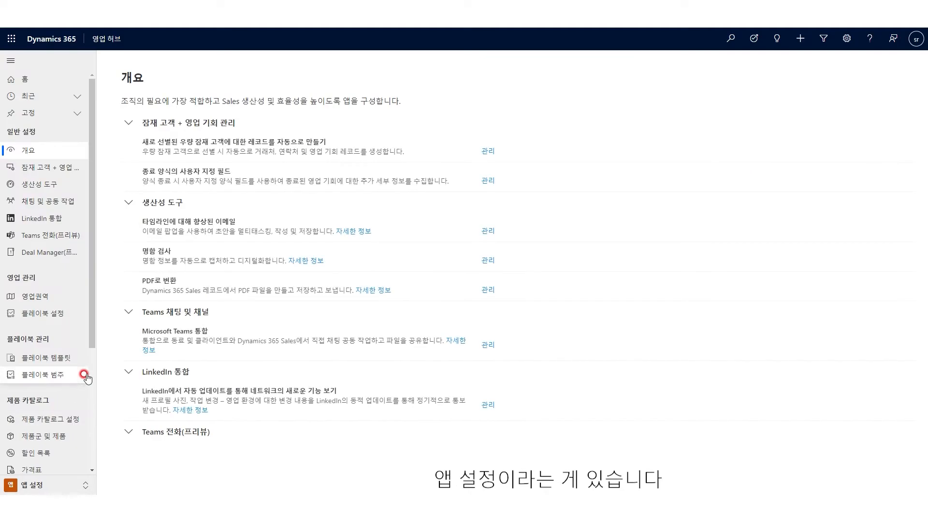
left_click_drag(90, 303, 86, 363)
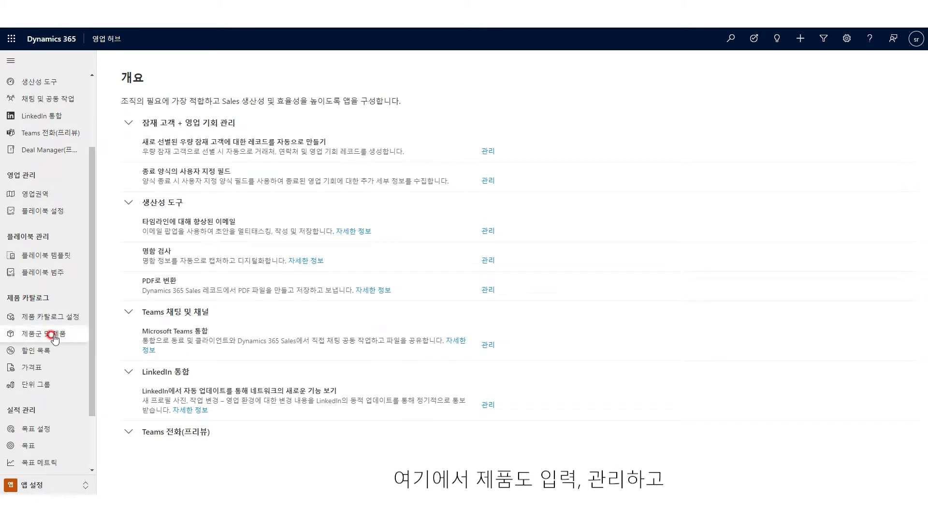
left_click(39, 368)
double_click(221, 169)
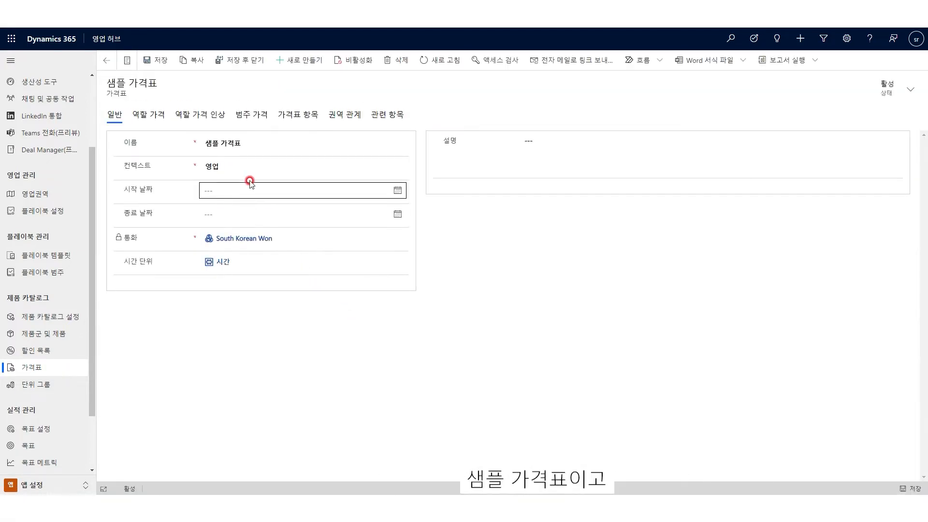
left_click(301, 115)
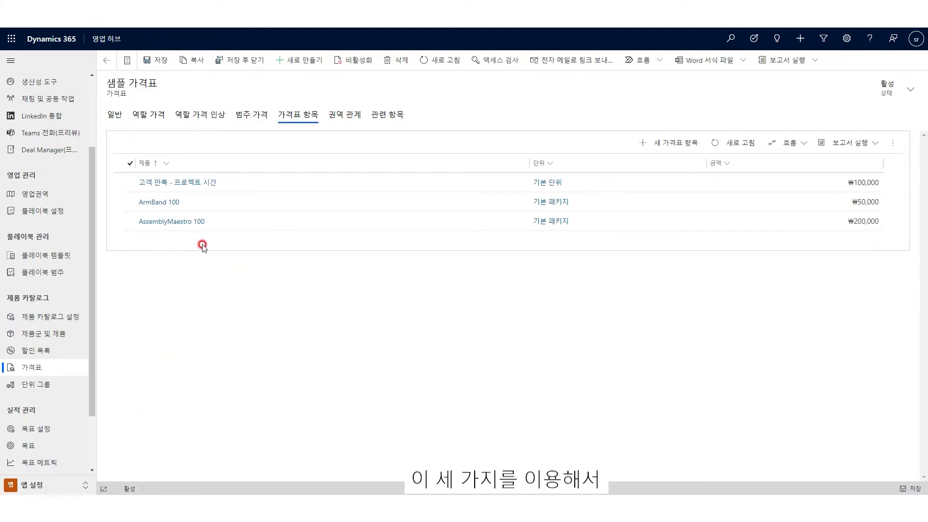
Return to the 영업 area and open the 경기산업 영업기회 opportunity record
left_click(37, 486)
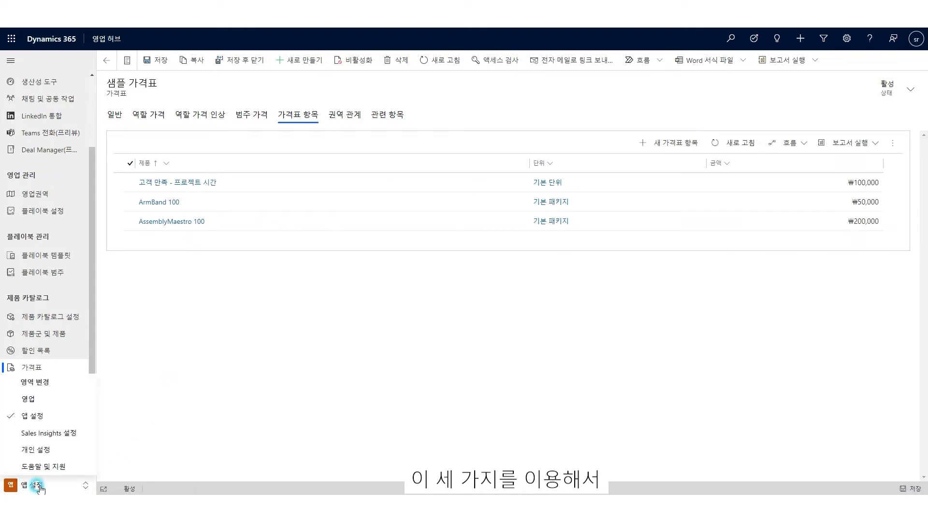
left_click(57, 404)
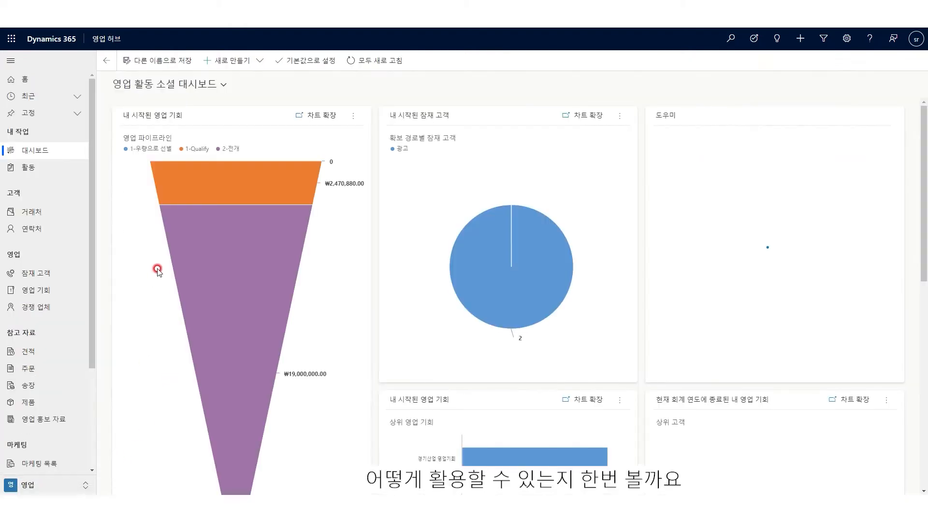
left_click(38, 293)
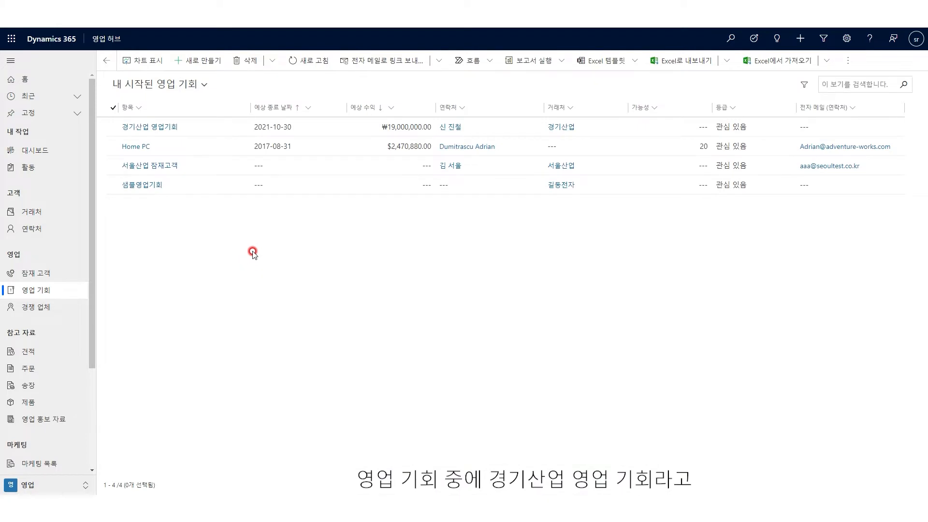
double_click(256, 127)
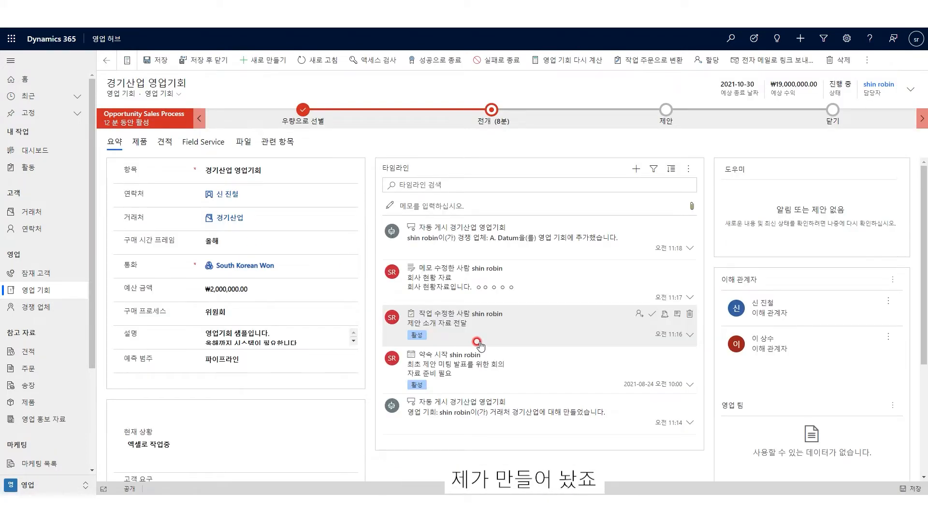
Set the opportunity's revenue to 시스템에서 계산 and its price list to 샘플 가격표, and save the record
left_click(139, 144)
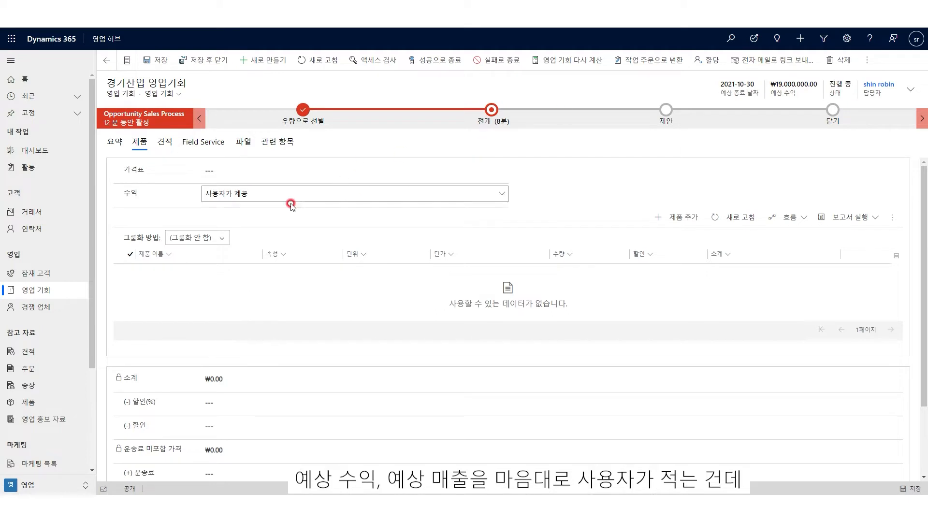
left_click(257, 195)
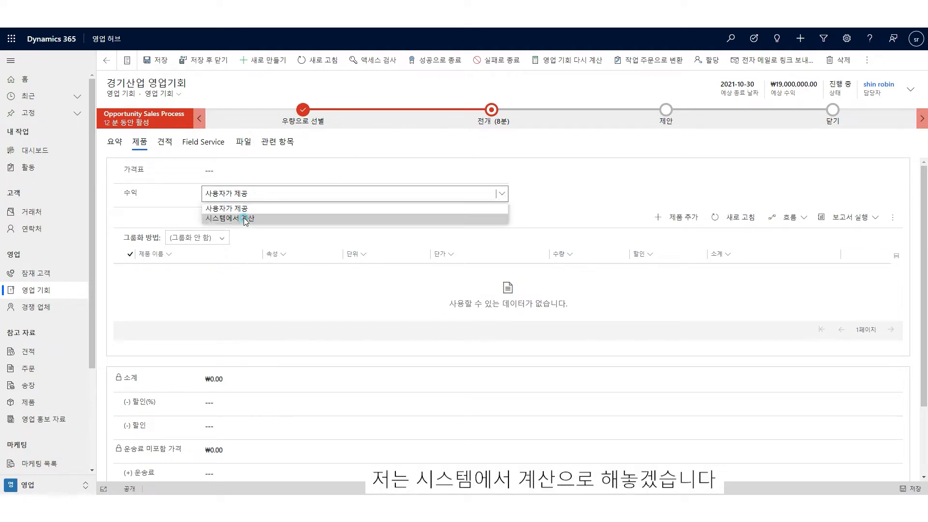
left_click(246, 218)
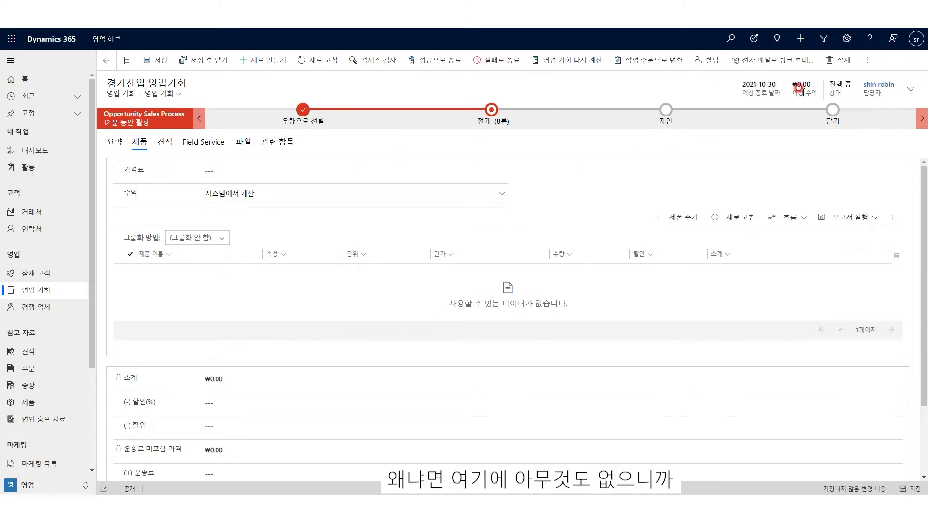
left_click(234, 170)
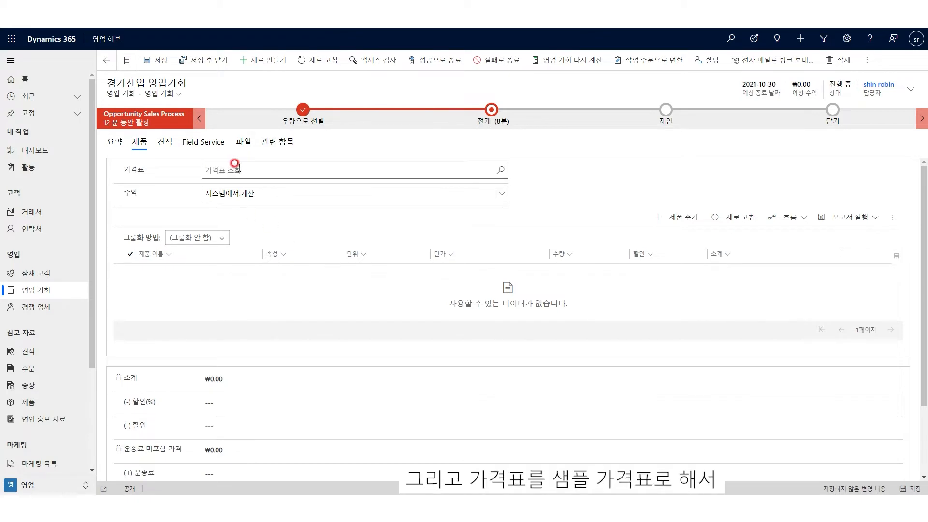
left_click(238, 203)
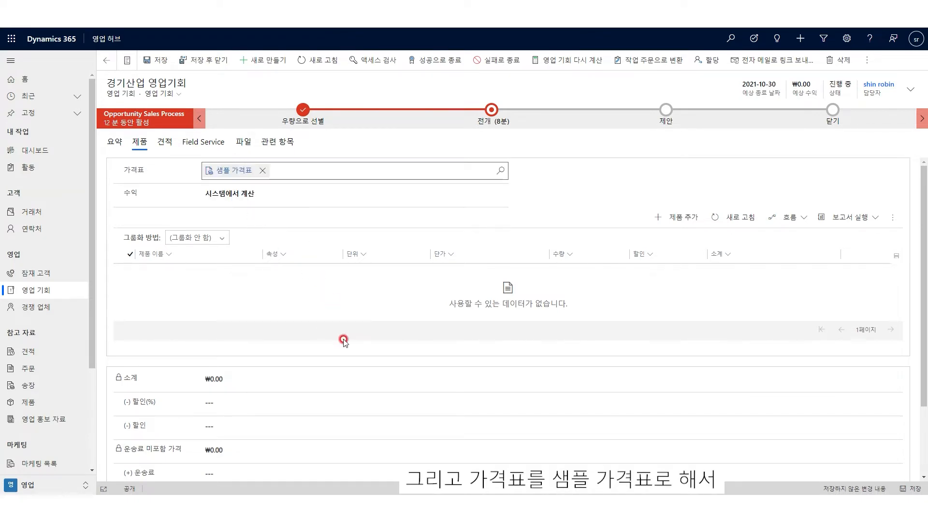
left_click(158, 60)
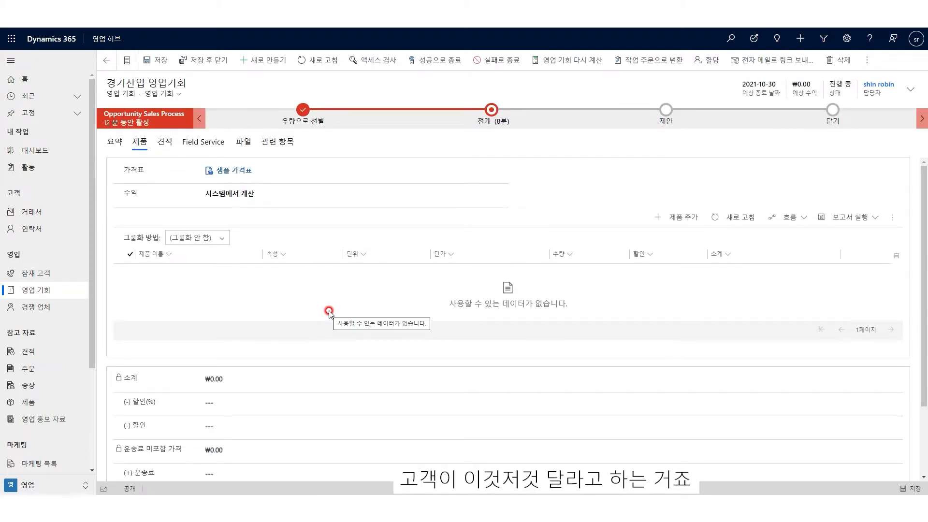
Start a new product line for the opportunity, trying the write-in product option before returning to 기존 products
left_click(675, 217)
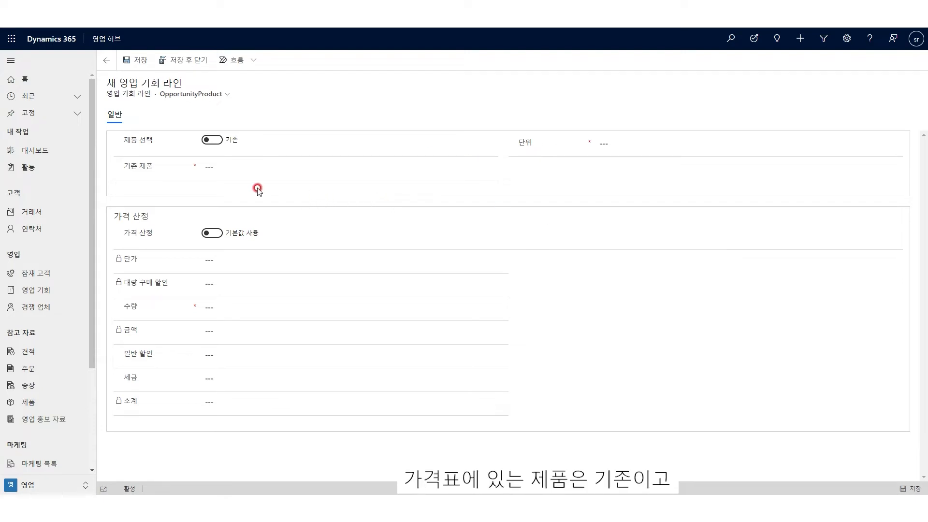
left_click(213, 141)
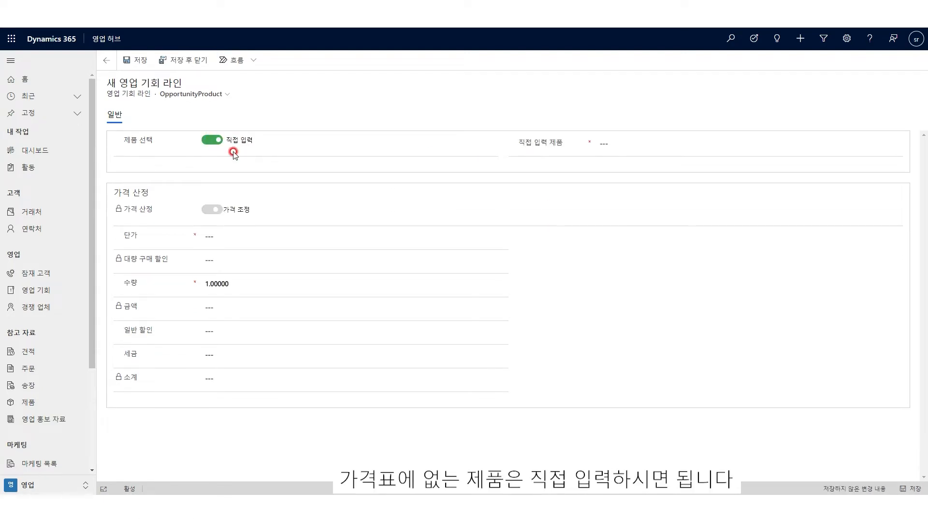
left_click(627, 139)
left_click(211, 140)
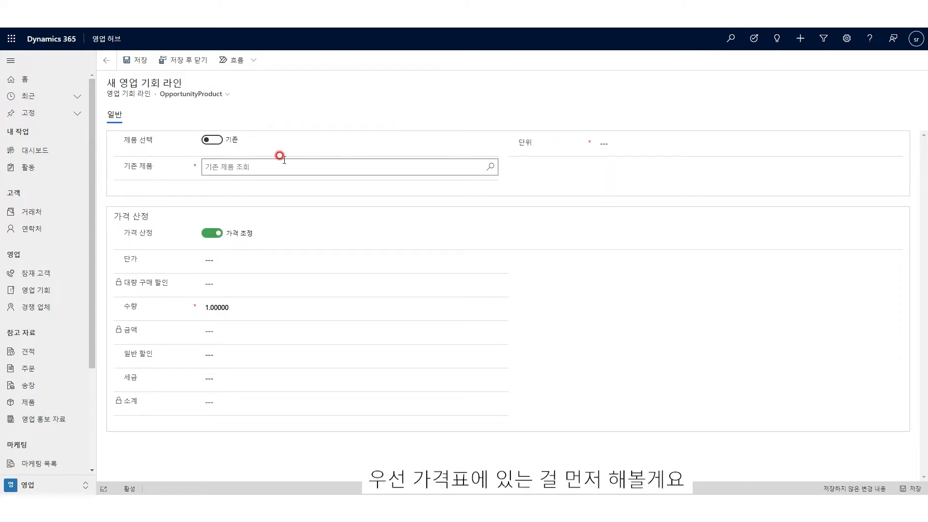
Fill the product line with ArmBand 100, unit 기본 패키지 and quantity 10, then save and close it
left_click(344, 167)
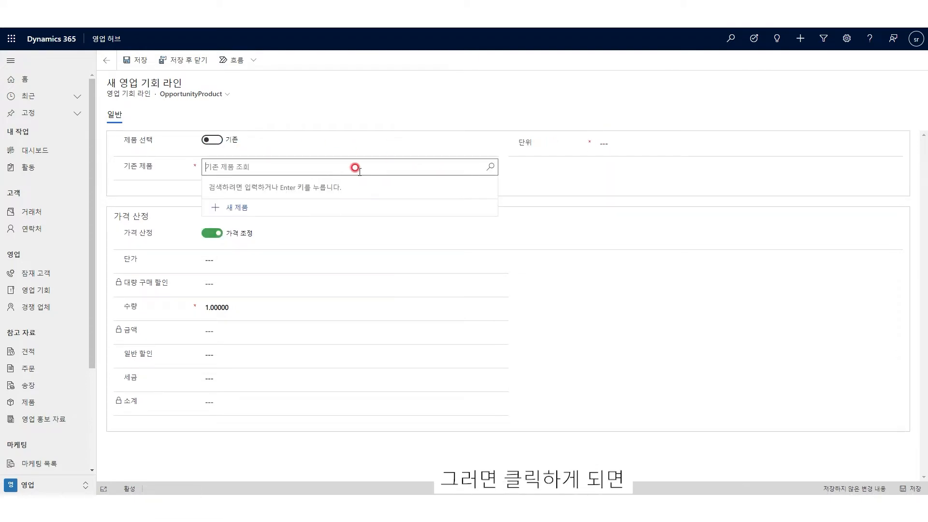
left_click(491, 167)
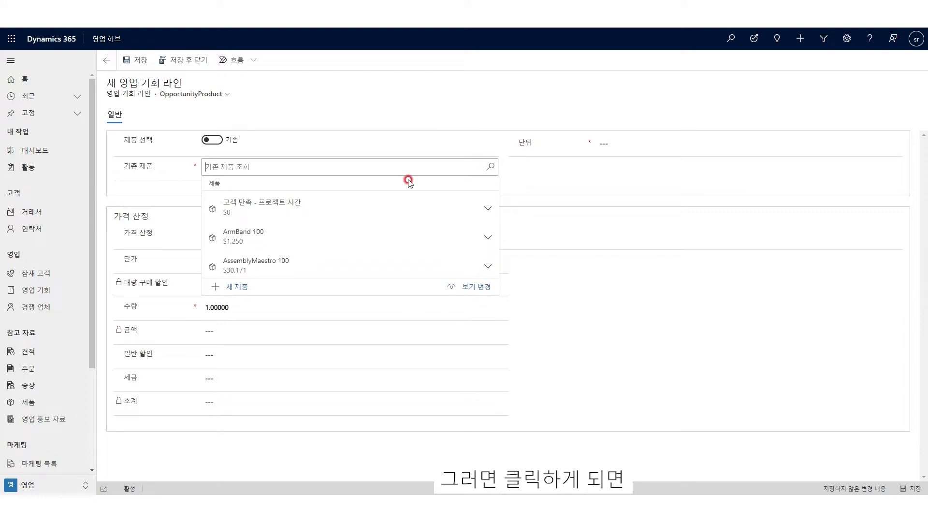
left_click(272, 240)
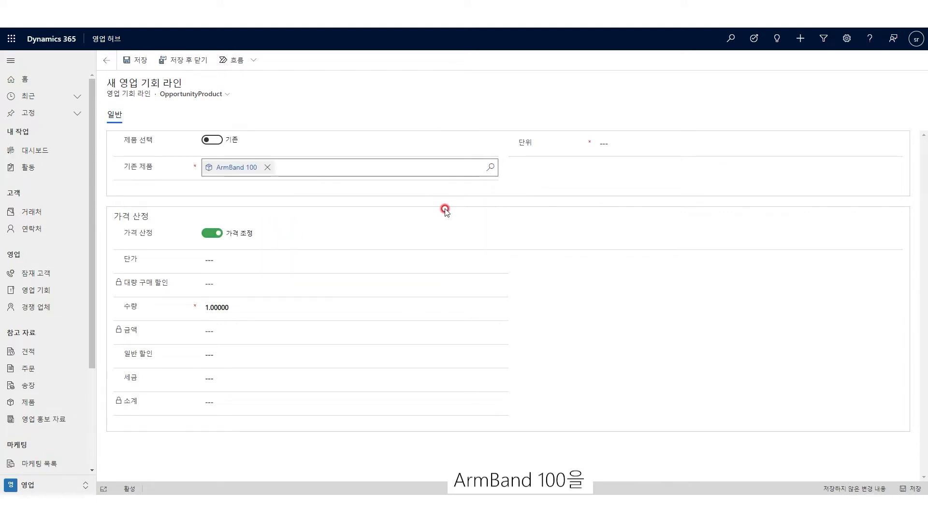
left_click(602, 143)
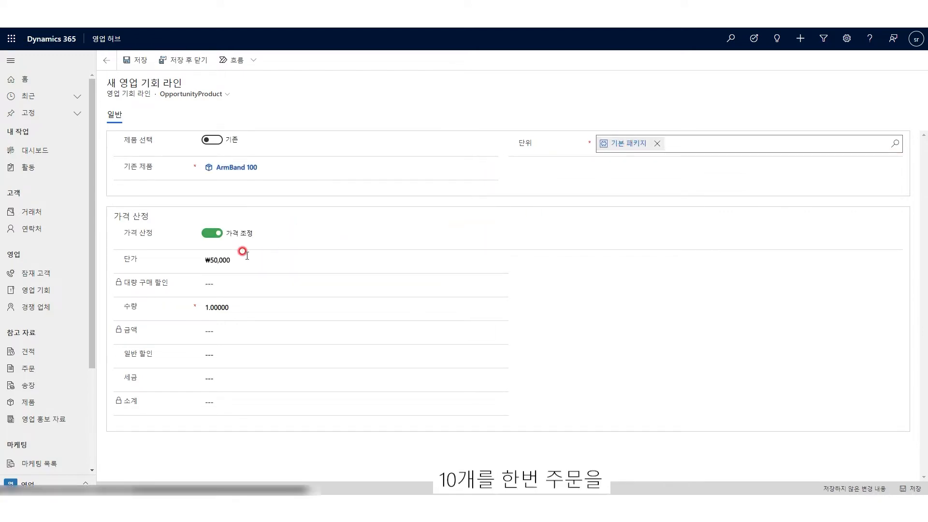
left_click_drag(234, 304, 198, 309)
type("10")
left_click(670, 261)
left_click(192, 62)
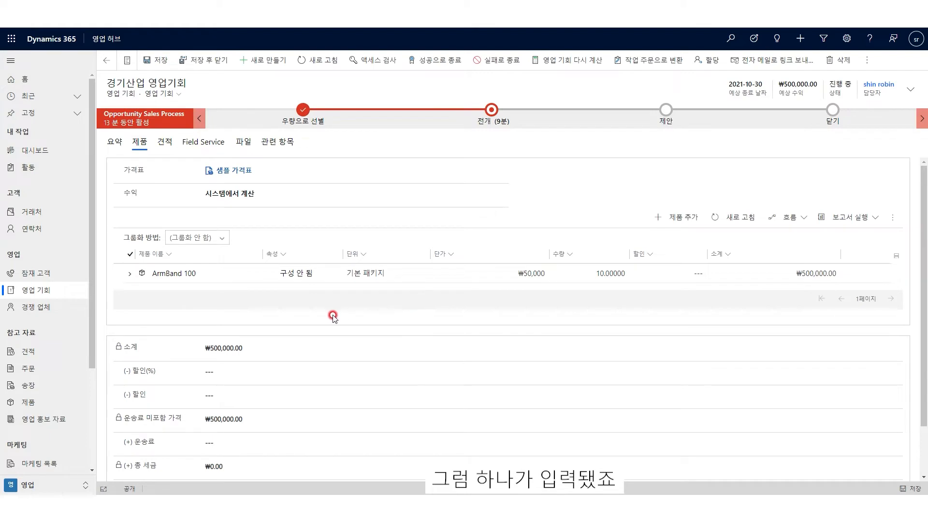
Add a second product line for AssemblyMaestro 100 with quantity 2, then save and close it
left_click(676, 217)
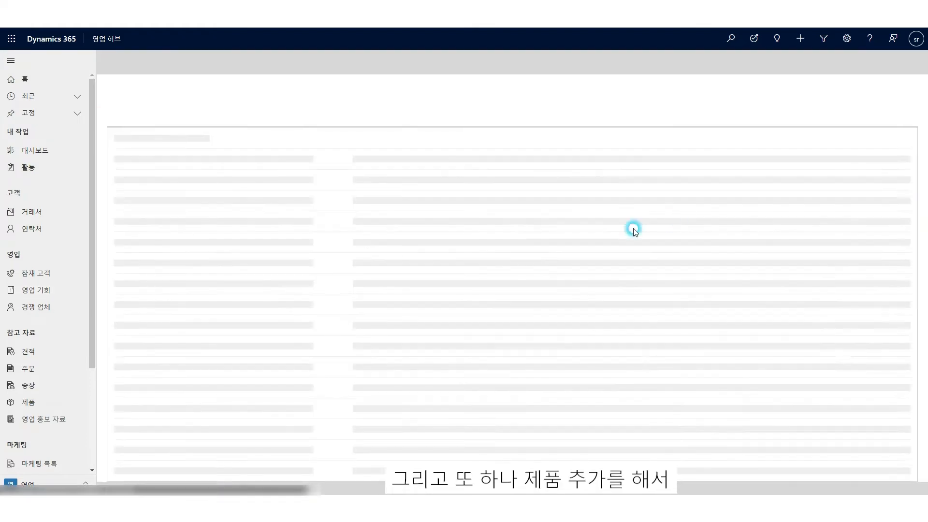
left_click(424, 175)
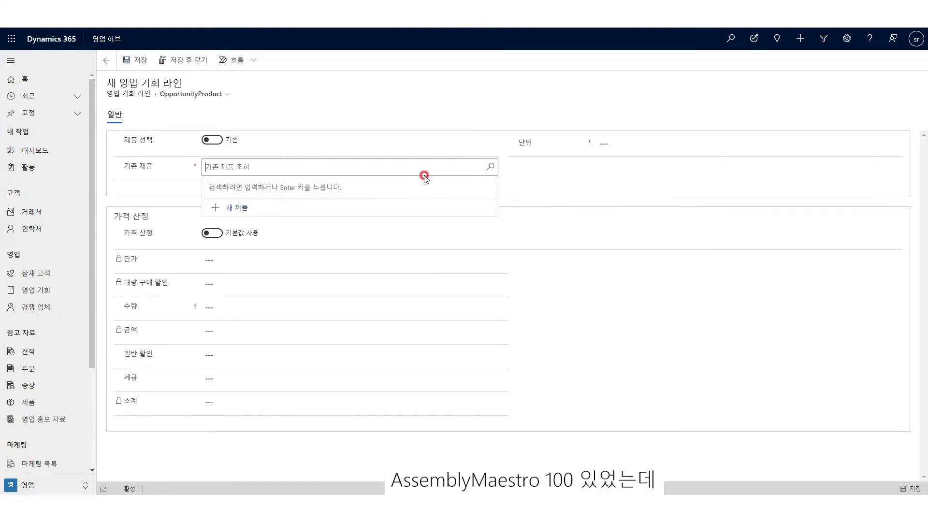
left_click(489, 166)
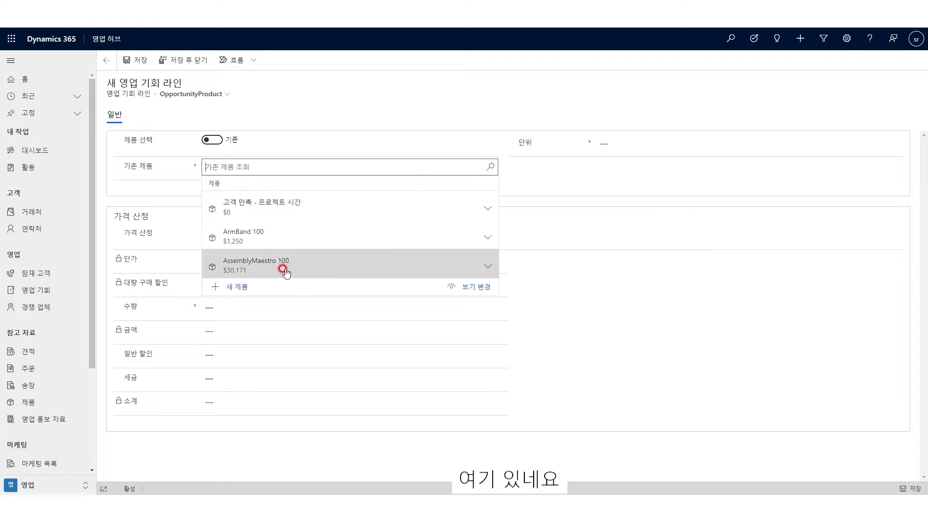
left_click(285, 271)
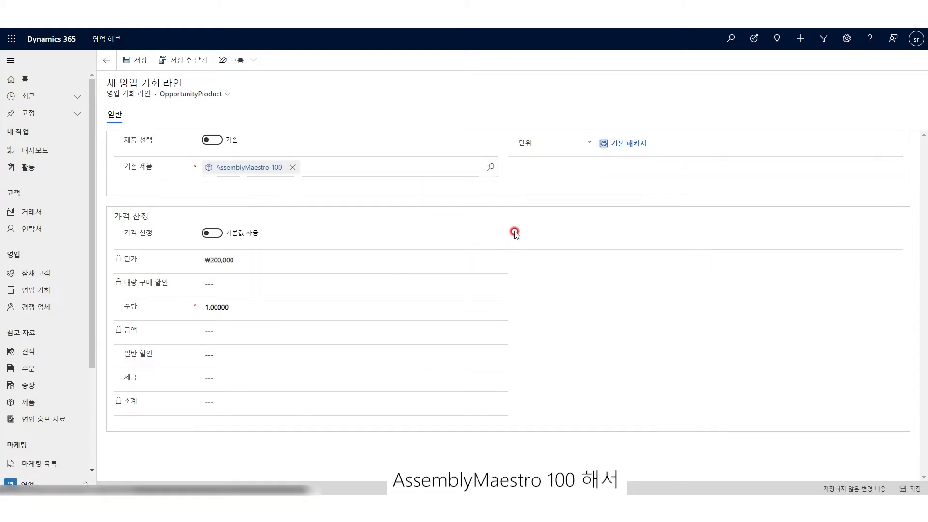
left_click(256, 307)
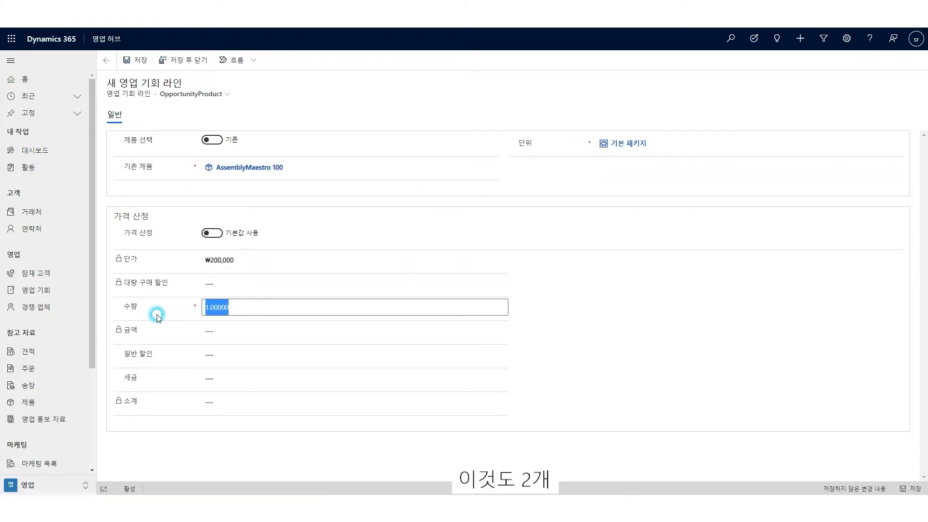
type("2")
left_click(601, 338)
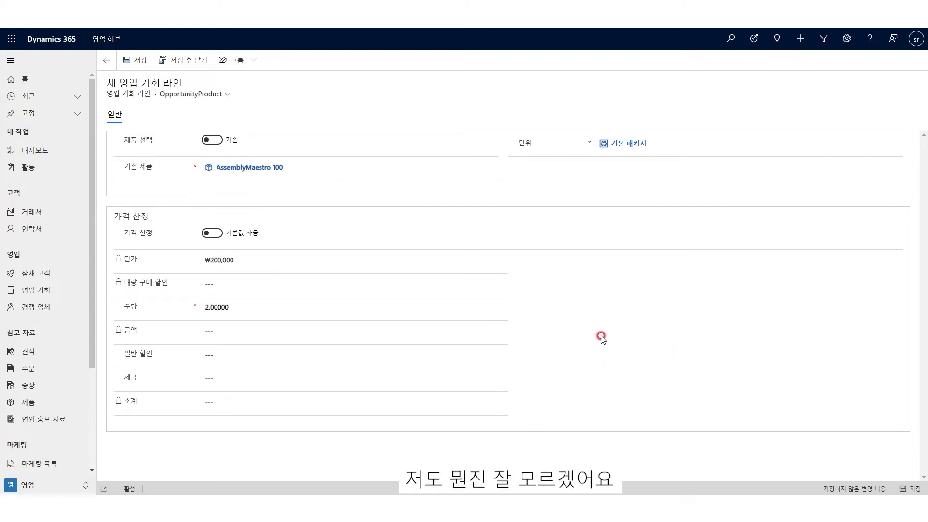
left_click(192, 64)
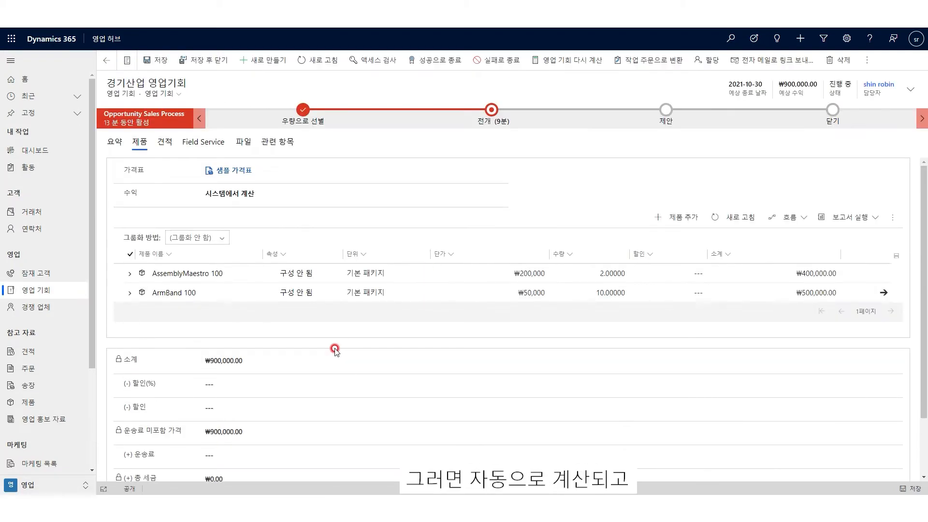
Enter a 10% discount, a discount amount of 10,000 won and a freight charge of 5000 won for the opportunity
scroll(335, 354, "down", 1)
left_click(258, 336)
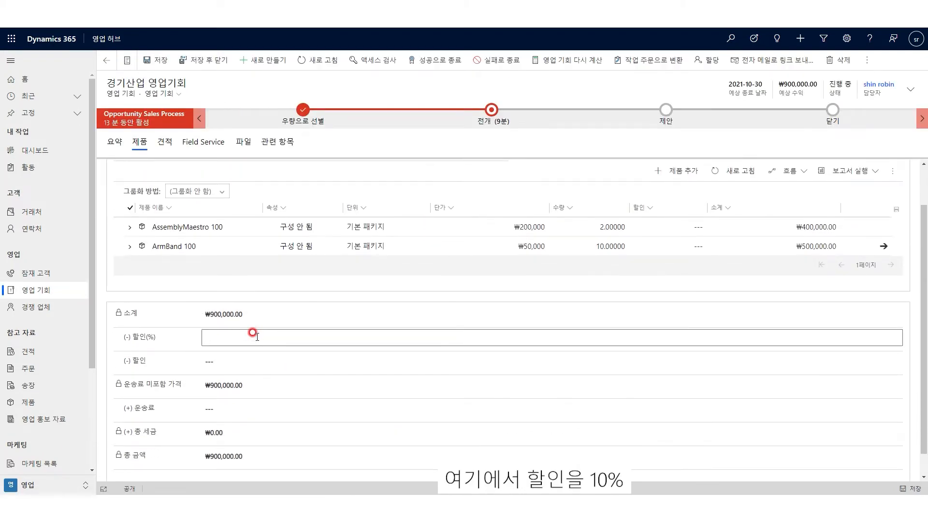
left_click(244, 359)
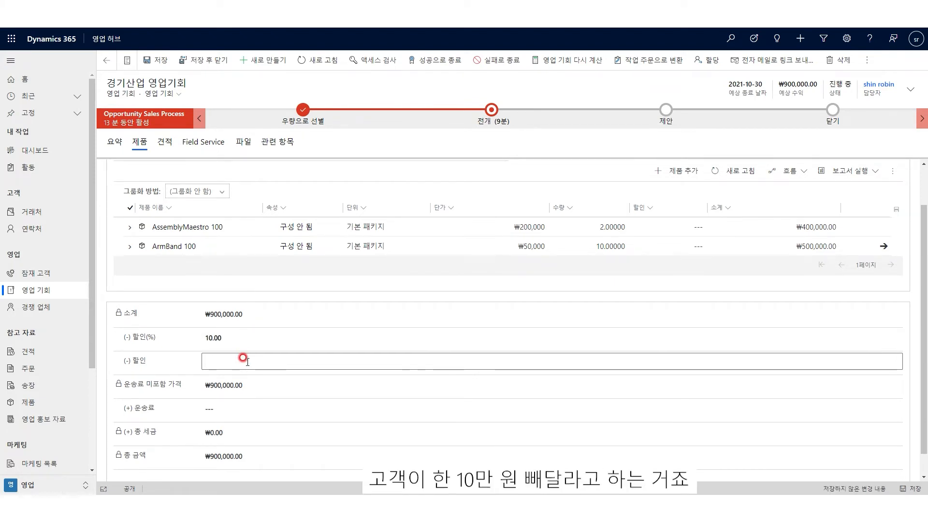
type("10,000,0")
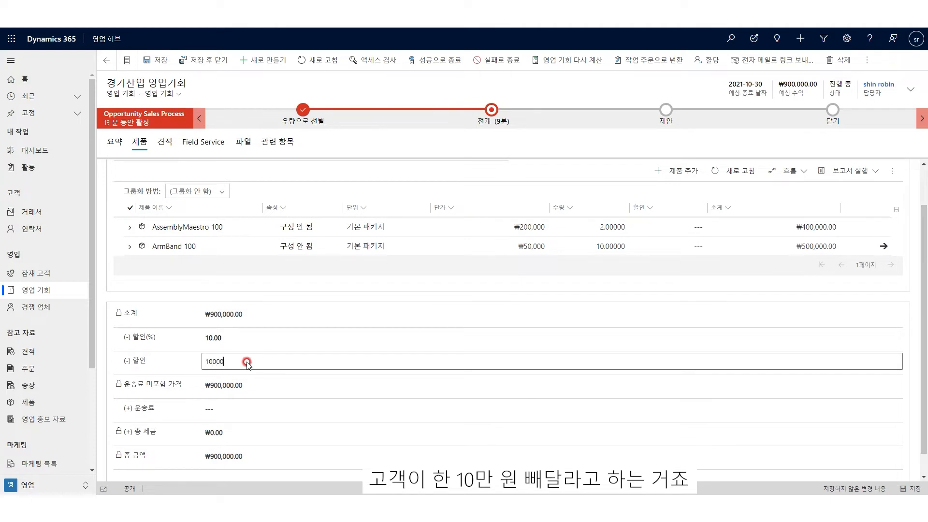
left_click(246, 408)
type("5000")
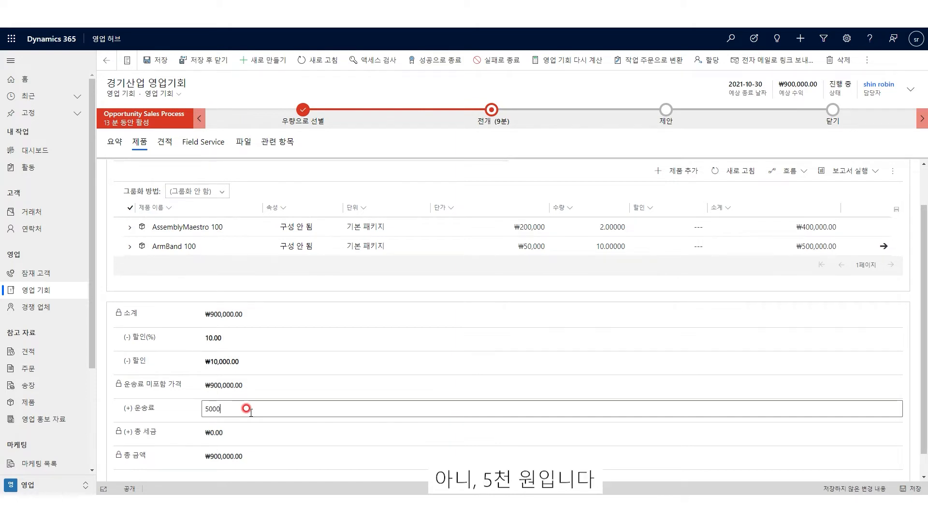
Save the opportunity with its discount and freight values, and create a new quote from it
left_click(491, 305)
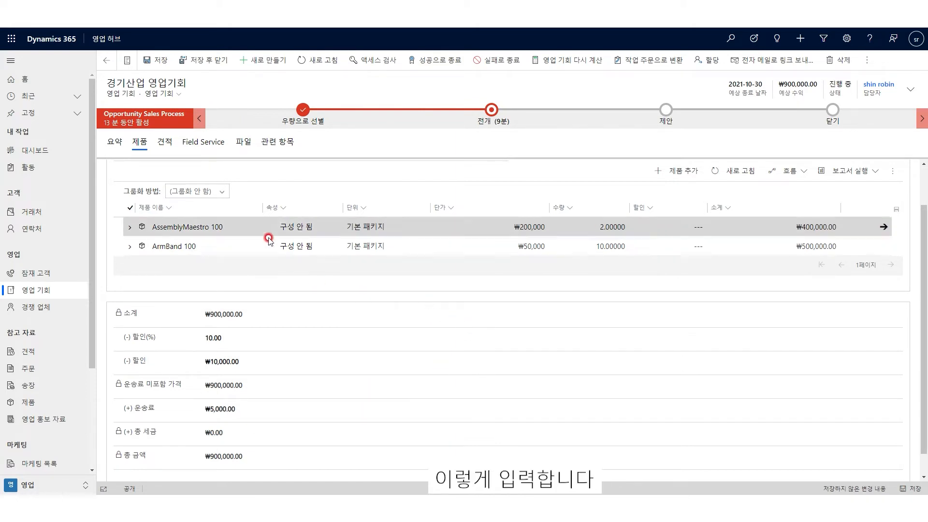
left_click(160, 61)
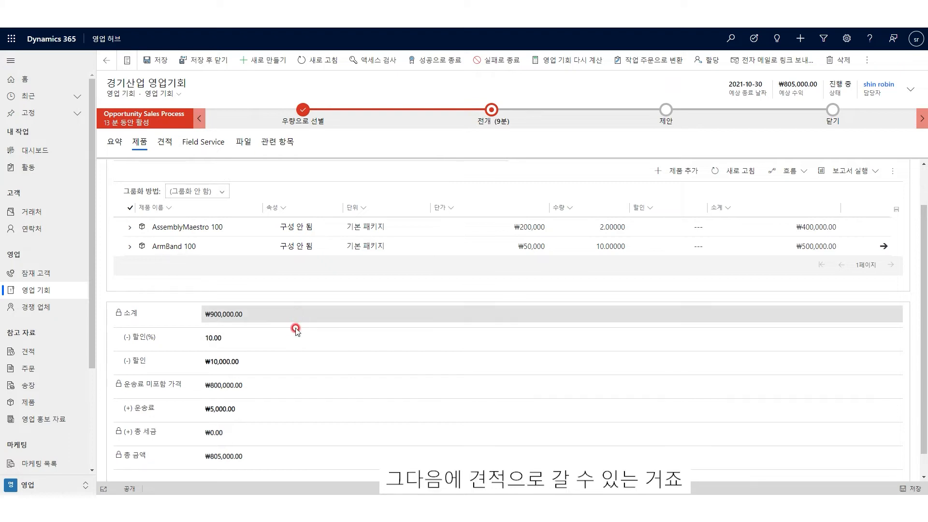
left_click(168, 145)
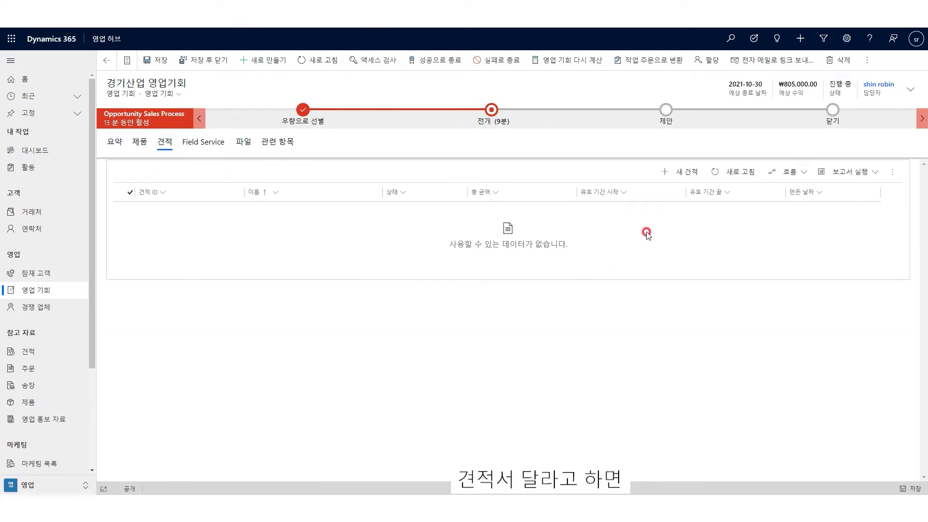
left_click(678, 171)
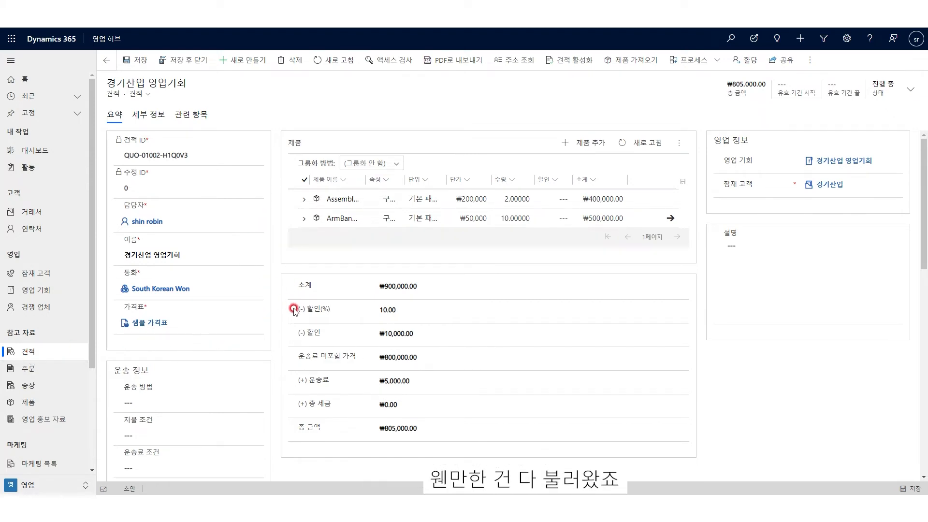
scroll(285, 304, "down", 5)
scroll(298, 319, "up", 5)
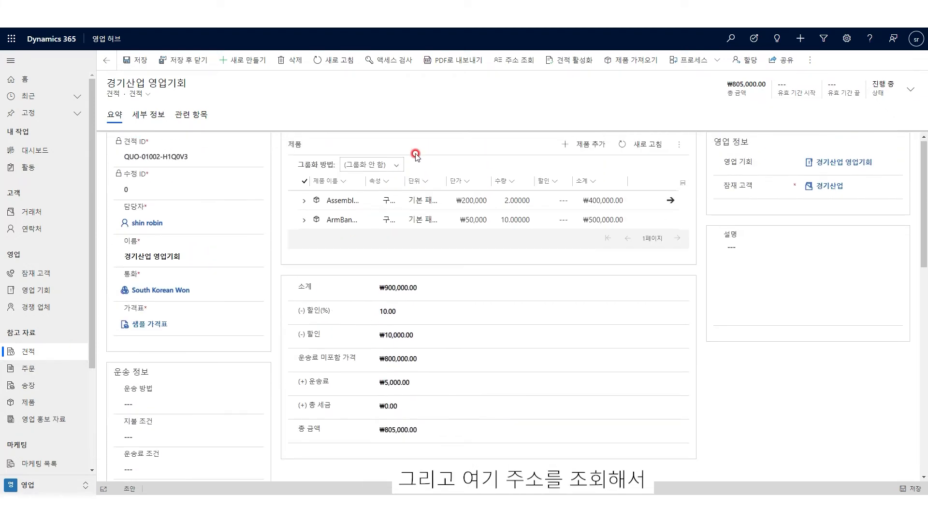
Look up the customer's existing address and add it to the quote as both billing and shipping address
left_click(509, 60)
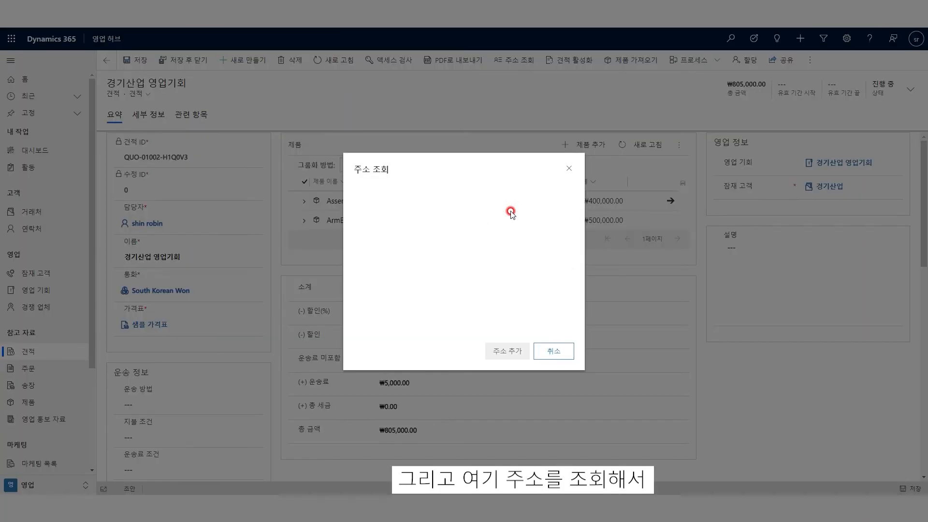
left_click(455, 230)
left_click(564, 234)
left_click(487, 276)
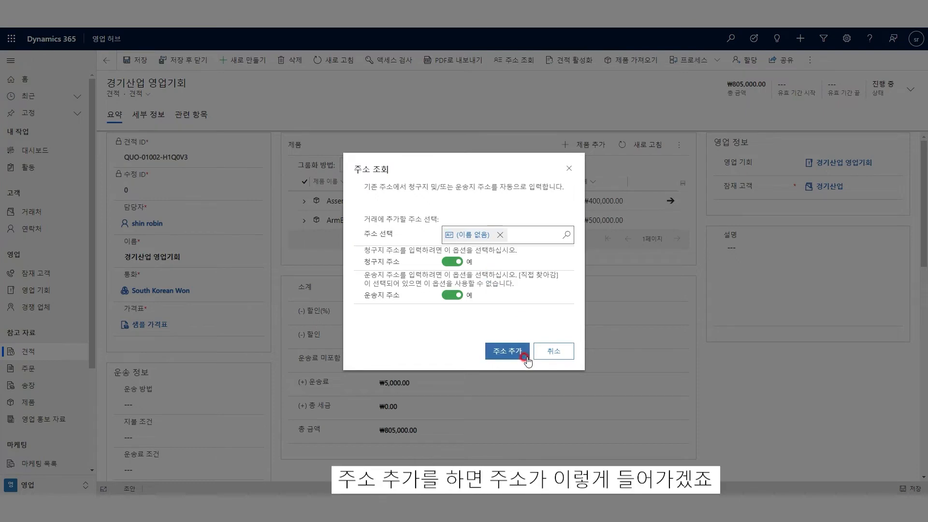
left_click(524, 353)
scroll(220, 393, "down", 3)
scroll(225, 382, "down", 5)
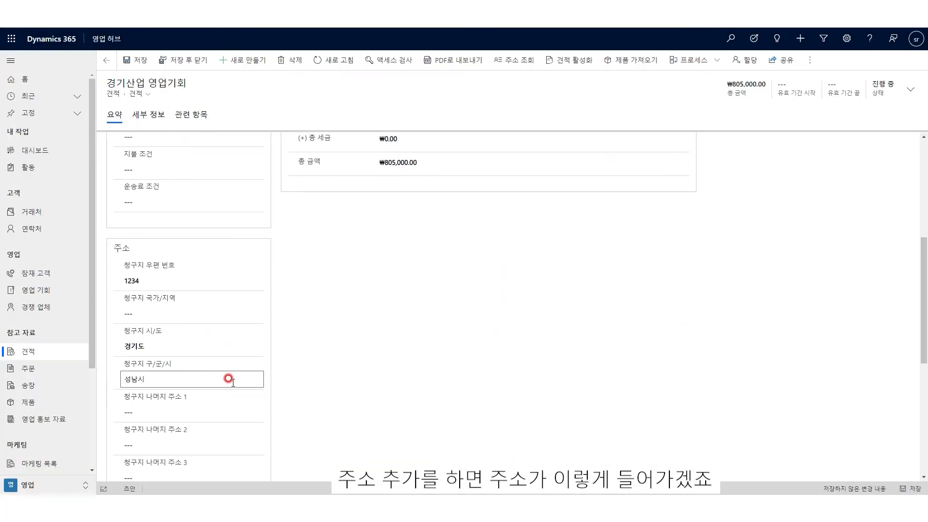
scroll(257, 373, "up", 8)
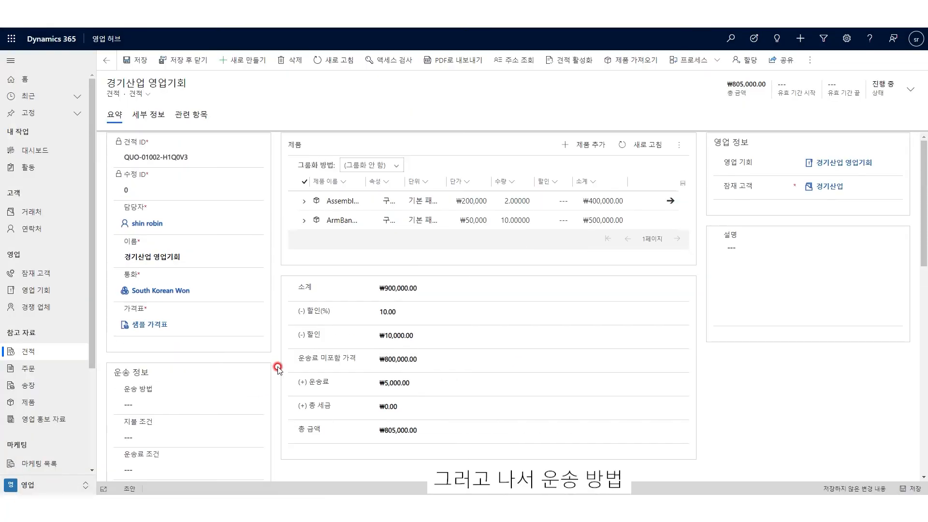
Set the quote's shipping method to 통상 우편, payment terms to 30일 and freight terms to FOB, and save it
left_click(201, 405)
left_click(179, 434)
left_click(167, 436)
left_click(166, 462)
left_click(161, 473)
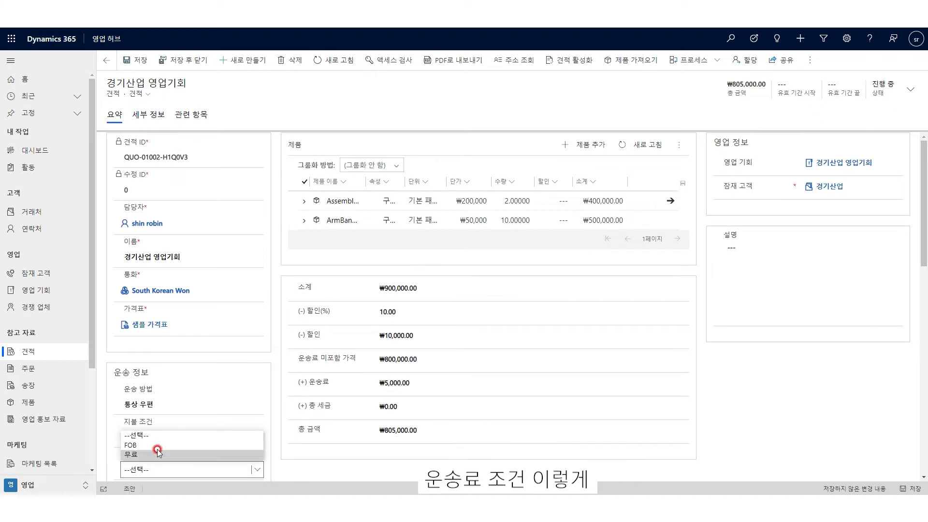
left_click(156, 447)
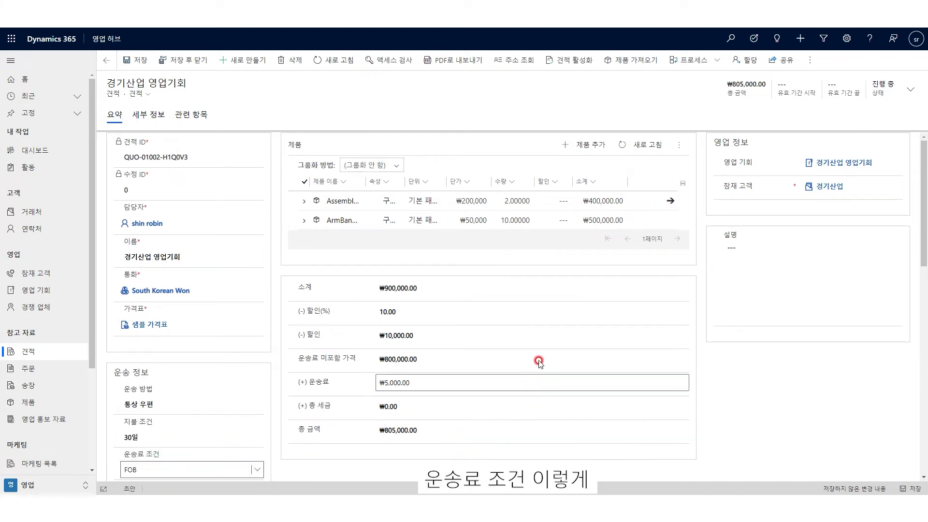
left_click(141, 61)
left_click(487, 322)
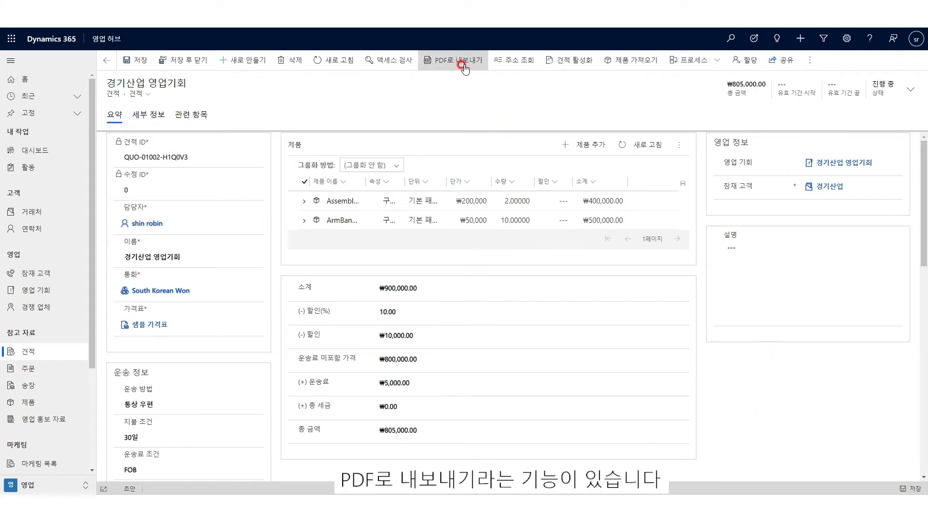
Preview the 고객용 견적 인쇄 PDF template, then download the quote with 견적 요약 and attach that PDF to an e-mail
left_click(460, 61)
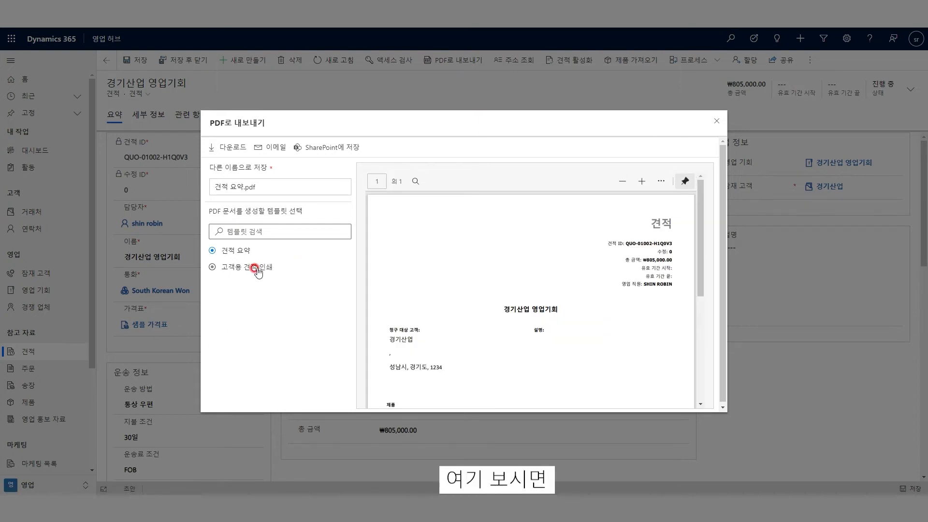
left_click(256, 269)
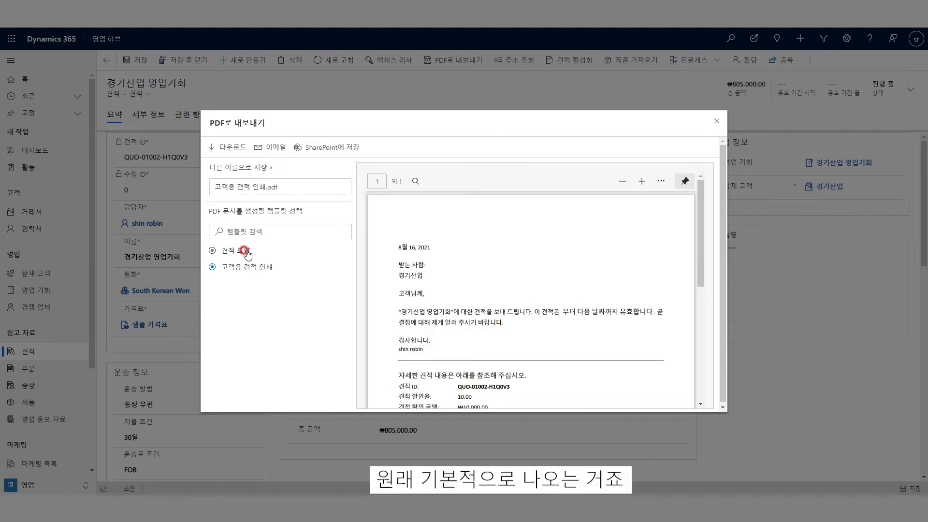
left_click(244, 251)
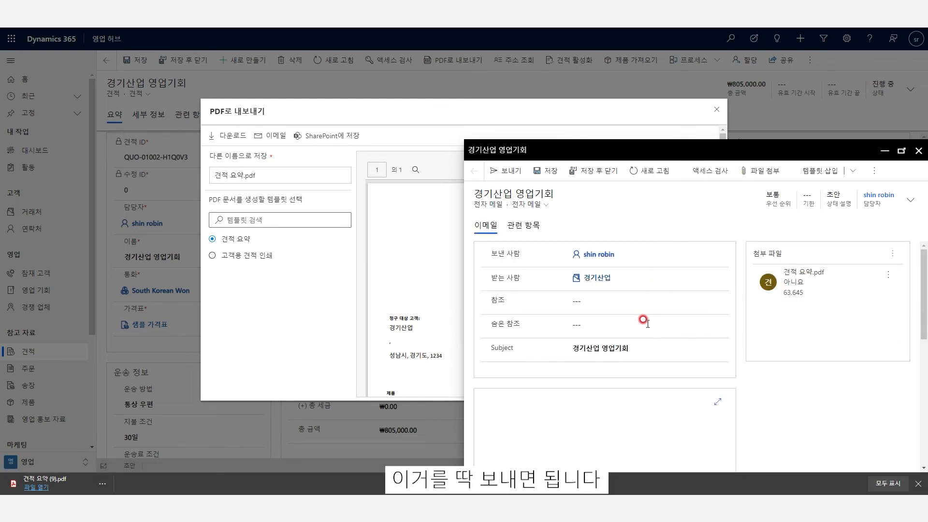
Close the e-mail draft carrying the quote PDF without sending it, and leave the PDF export
left_click(918, 152)
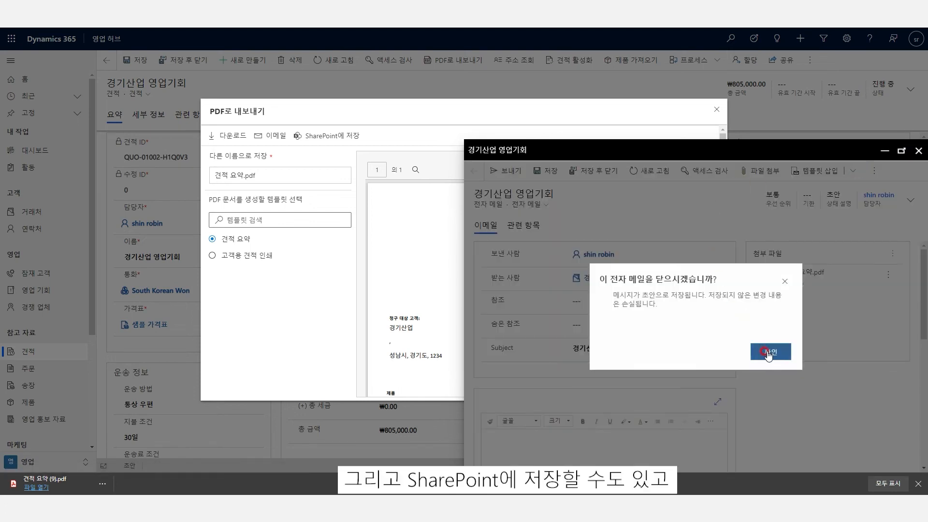
left_click(766, 350)
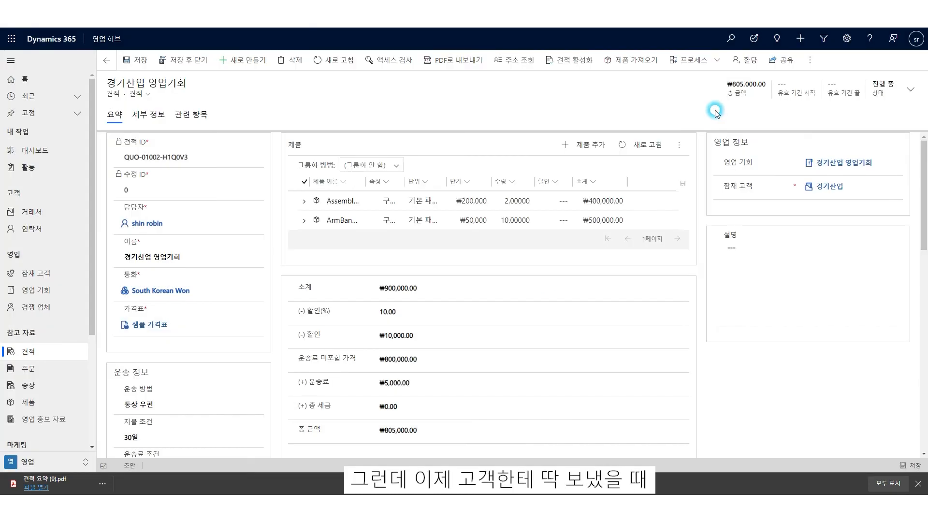
left_click(716, 110)
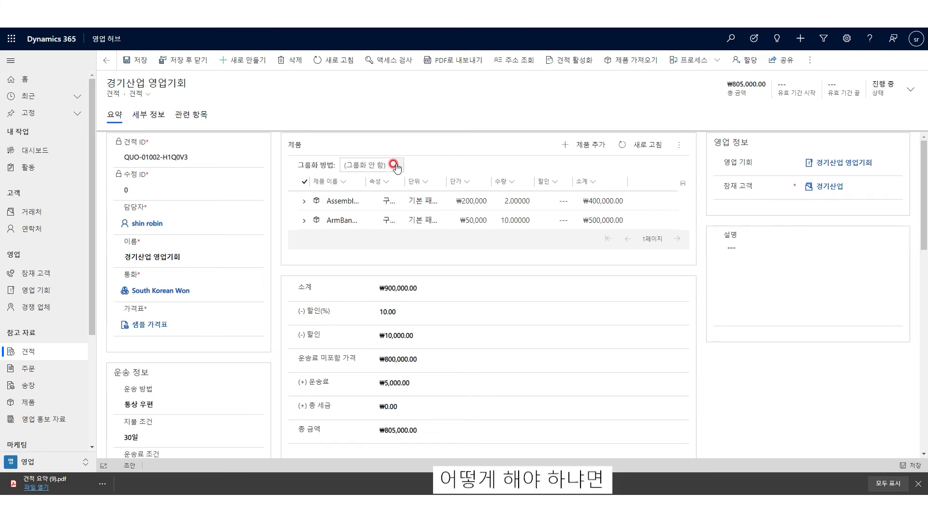
Activate the quote and create an editable revision of it, dismissing the notifications
left_click(571, 66)
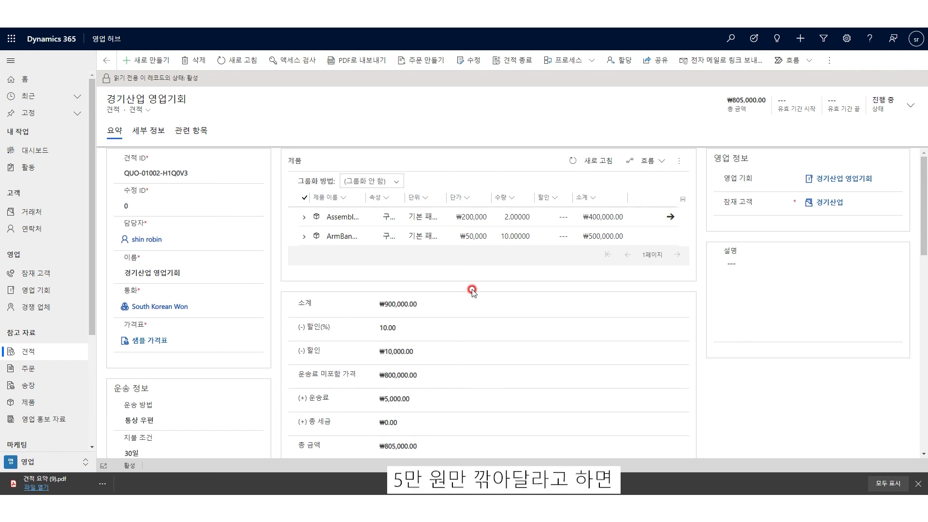
left_click(472, 63)
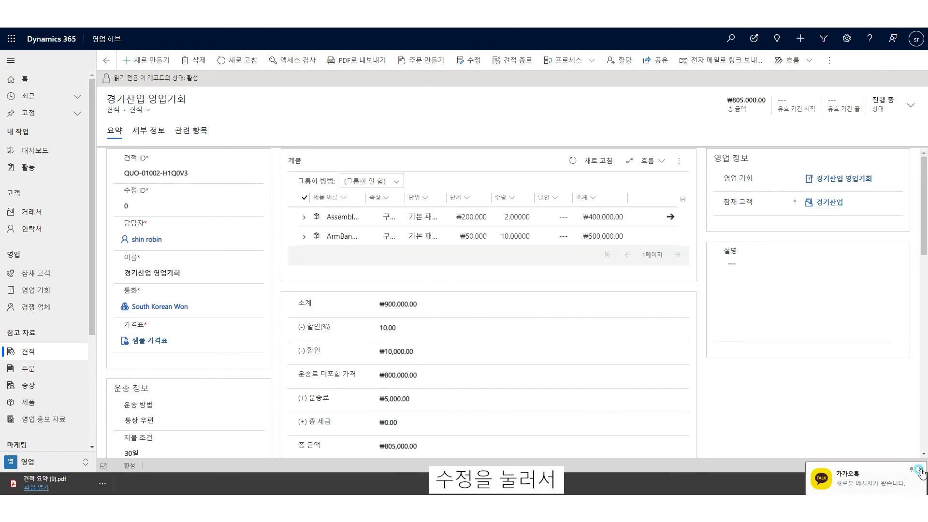
left_click(920, 468)
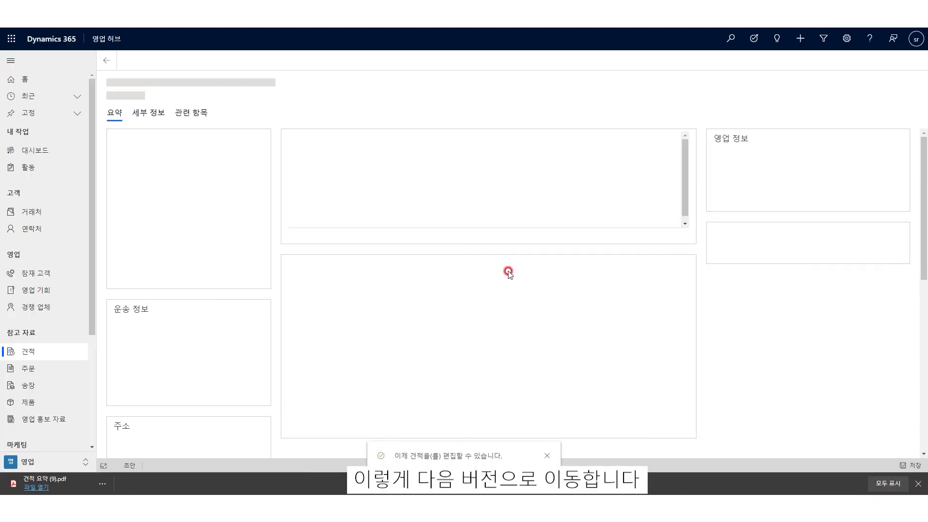
left_click(547, 450)
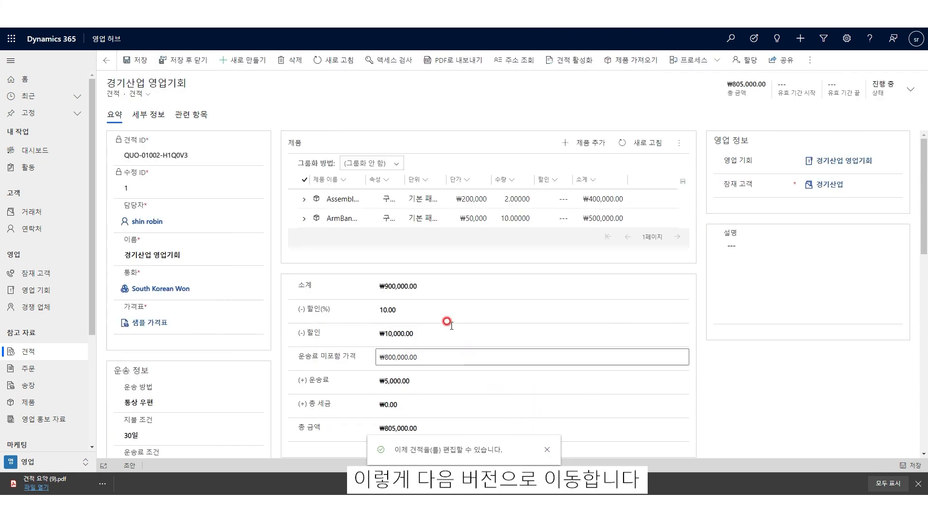
Set the revised quote's discount amount to 60,000 won and save the quote
left_click(386, 333)
double_click(386, 333)
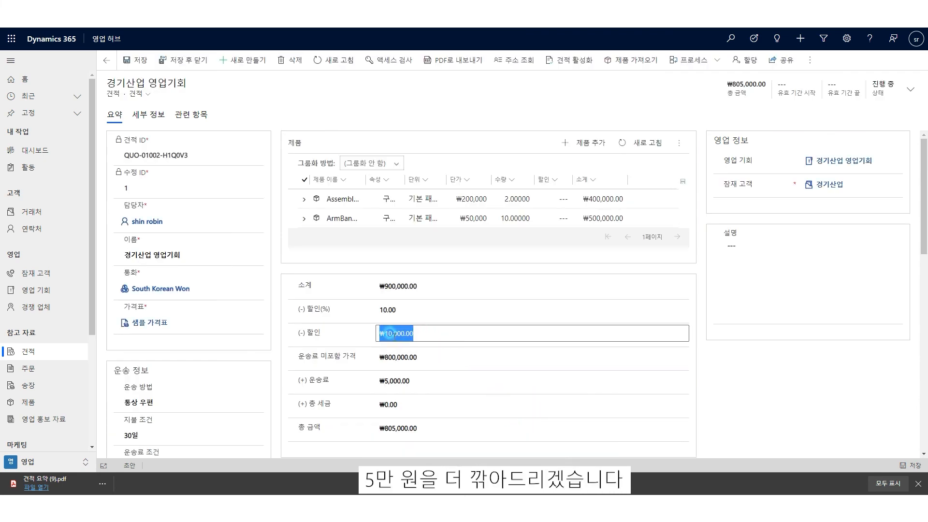
left_click(392, 334)
key("Left")
key("Left")
key("Left")
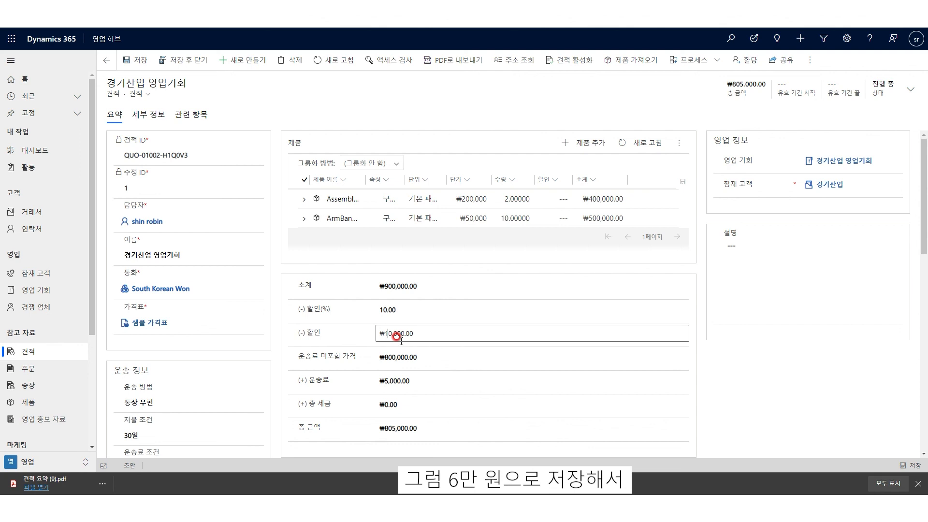
type("6")
left_click(140, 59)
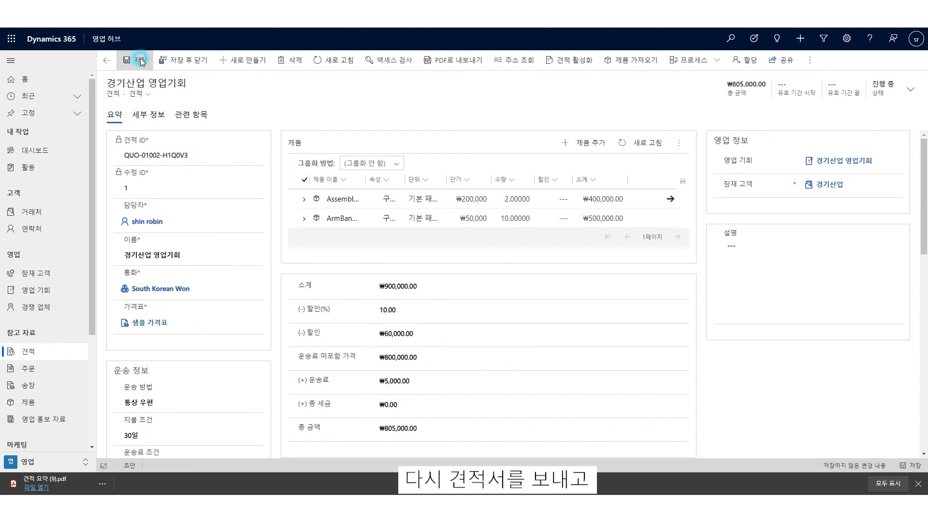